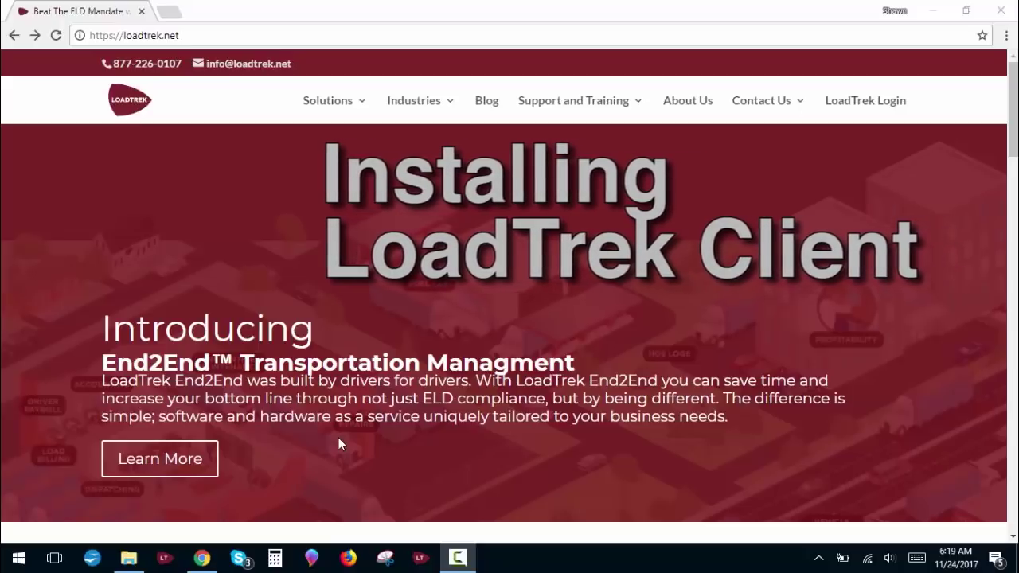
Go to the LoadTrek install site and sign in with the saved admin password.
click(203, 36)
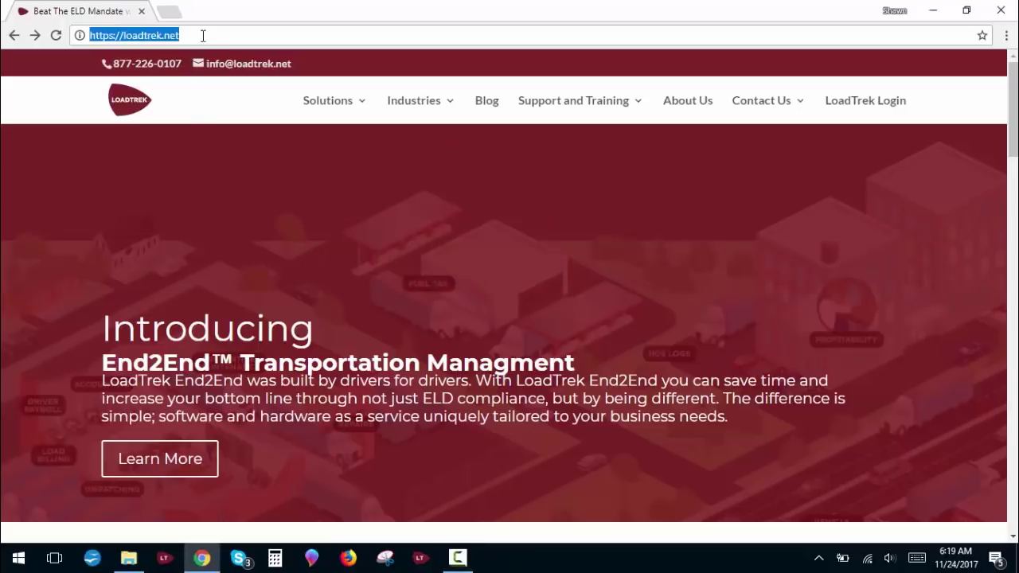
text(iewform)
key(Down)
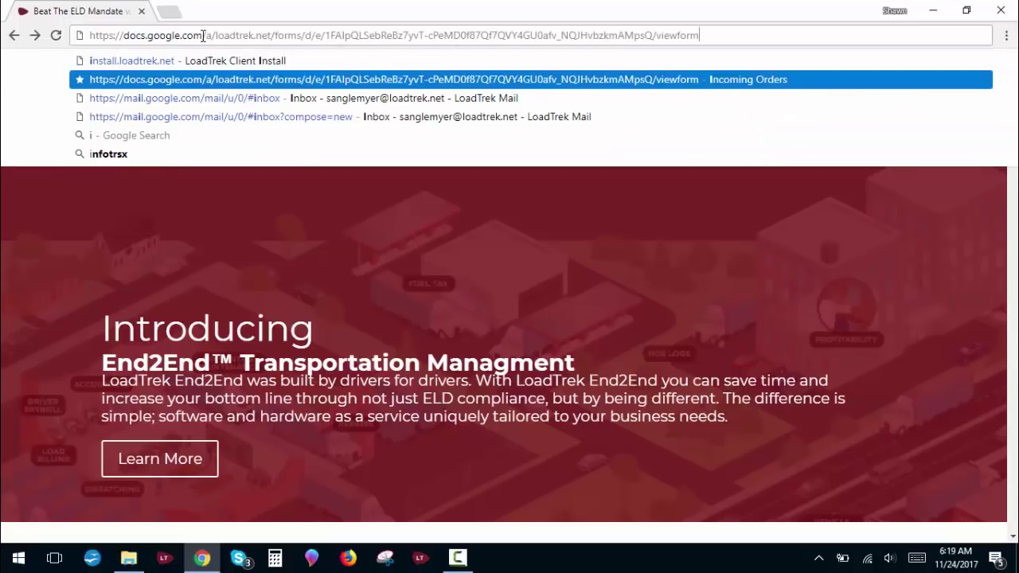
click(239, 65)
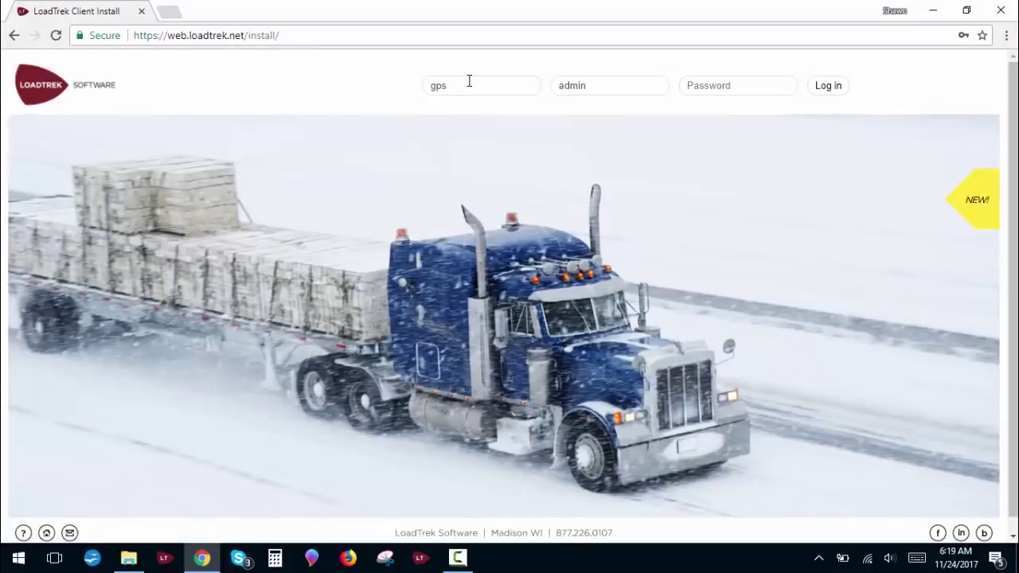
click(716, 86)
click(748, 120)
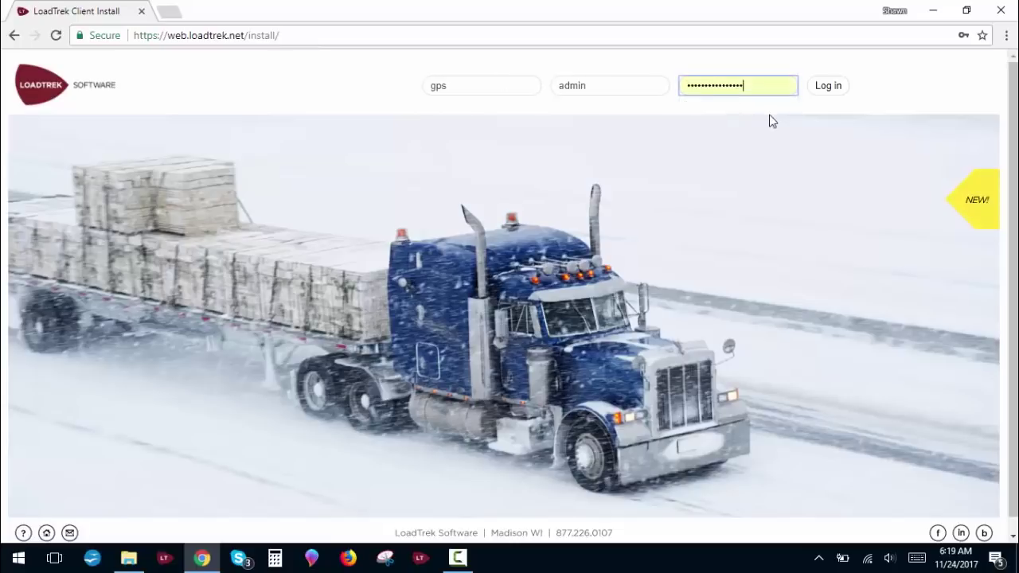
click(821, 89)
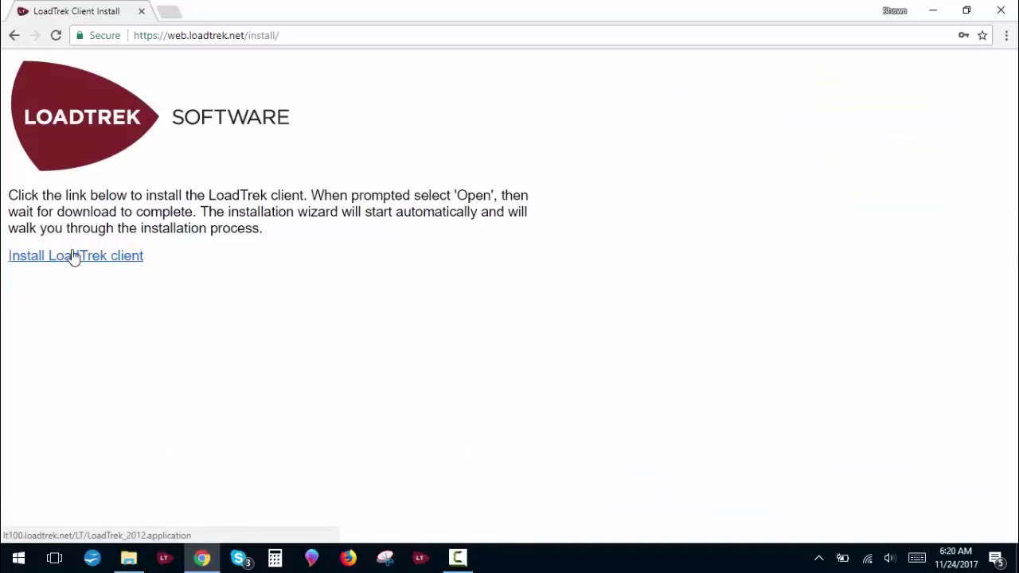
Download the LoadTrek client installer, keep it despite the warning, and launch it.
click(73, 257)
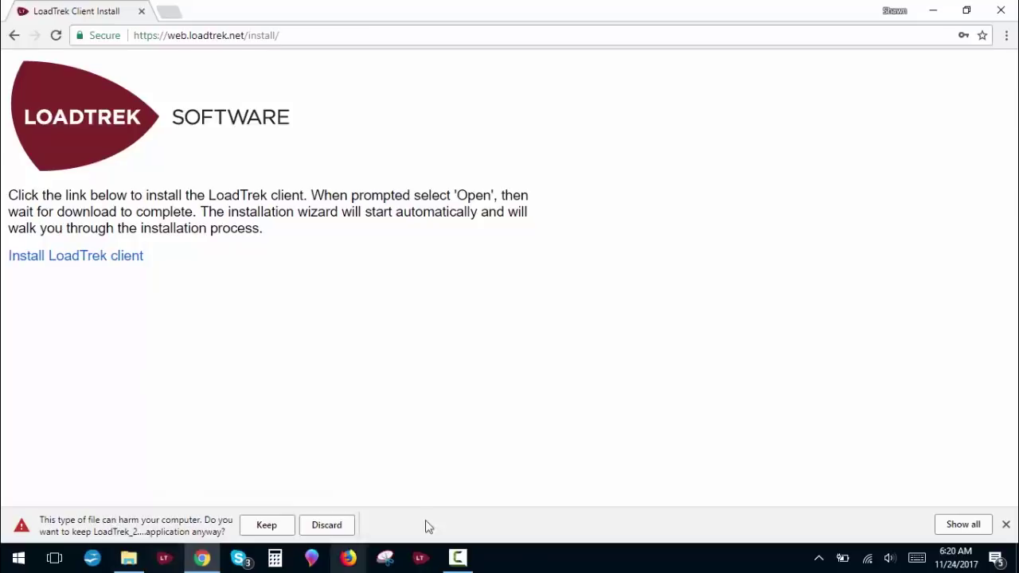
click(265, 527)
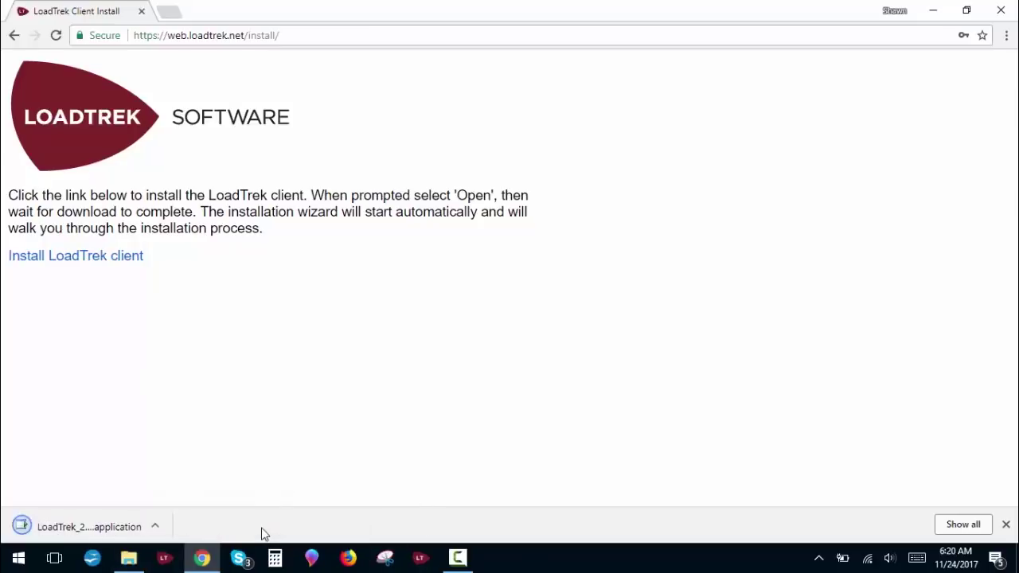
click(34, 528)
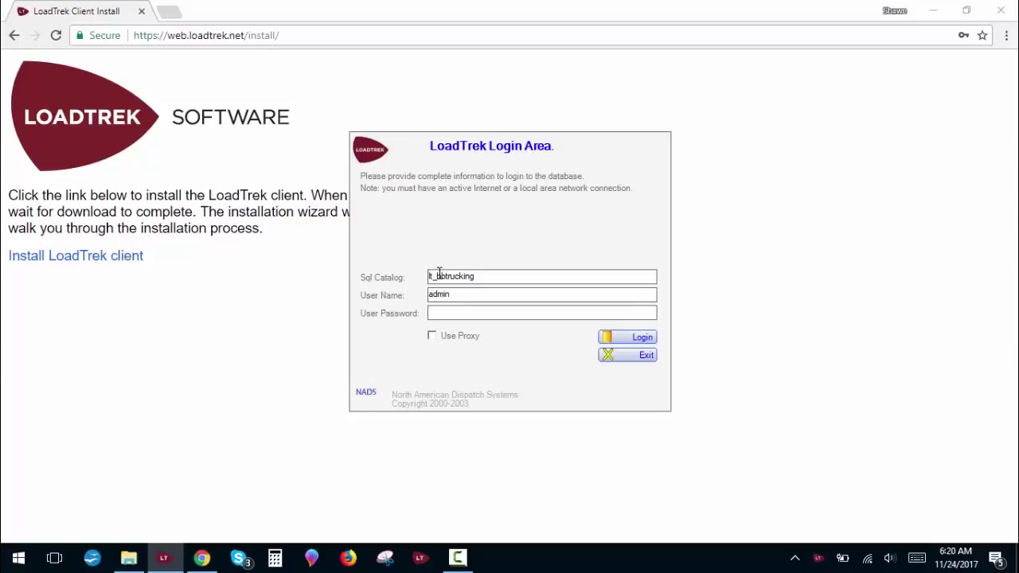
Log in with Sql Catalog lt_gps, user admin and the account password.
drag(493, 279, 444, 278)
text(g)
key(BackSpace)
key(BackSpace)
text(gps)
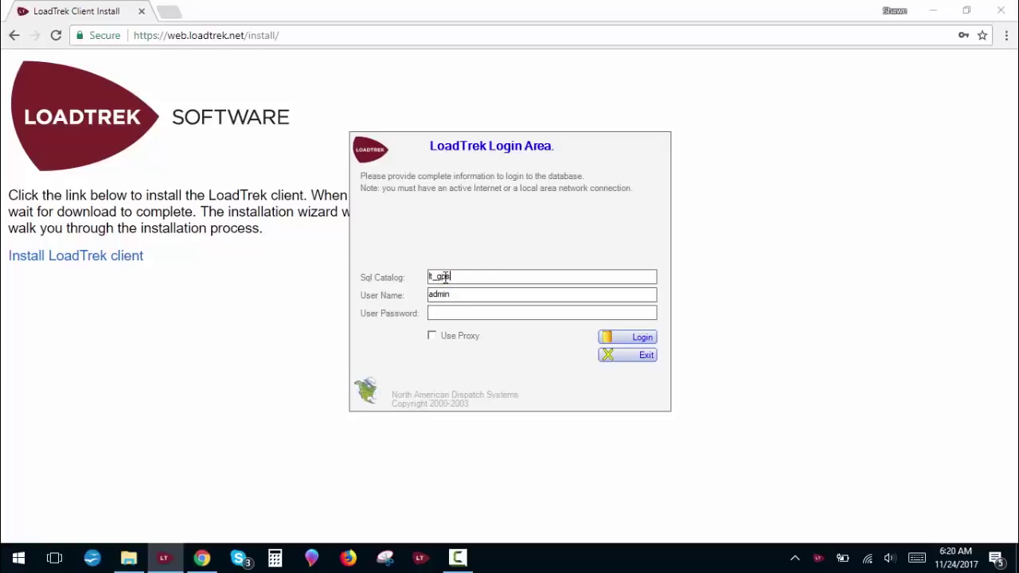
key(Tab)
key(Tab)
text(**************)
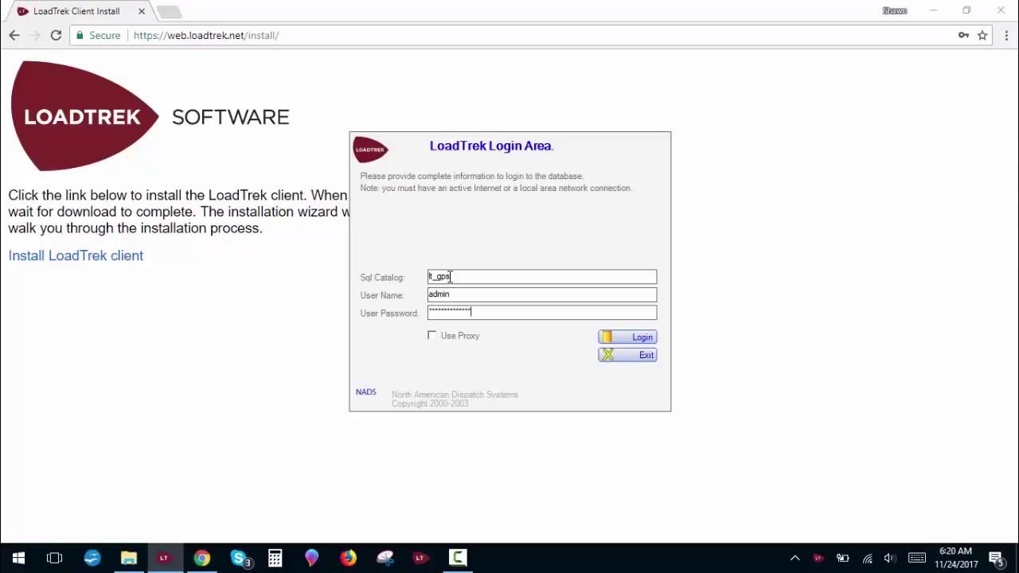
text(**)
key(Return)
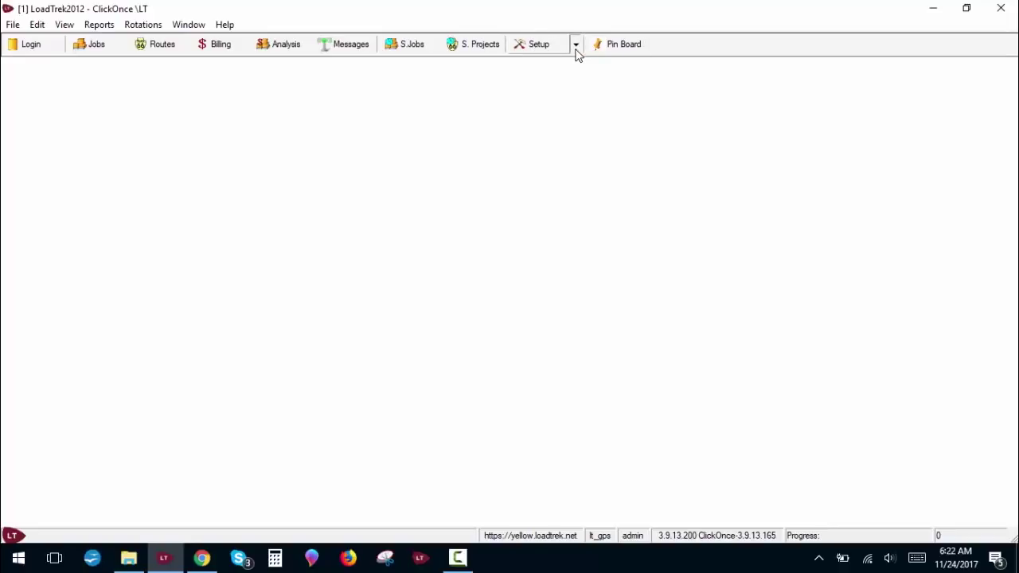
Open User Default Setup from the Setup toolbar and load the admin user's Load Defaults.
click(575, 50)
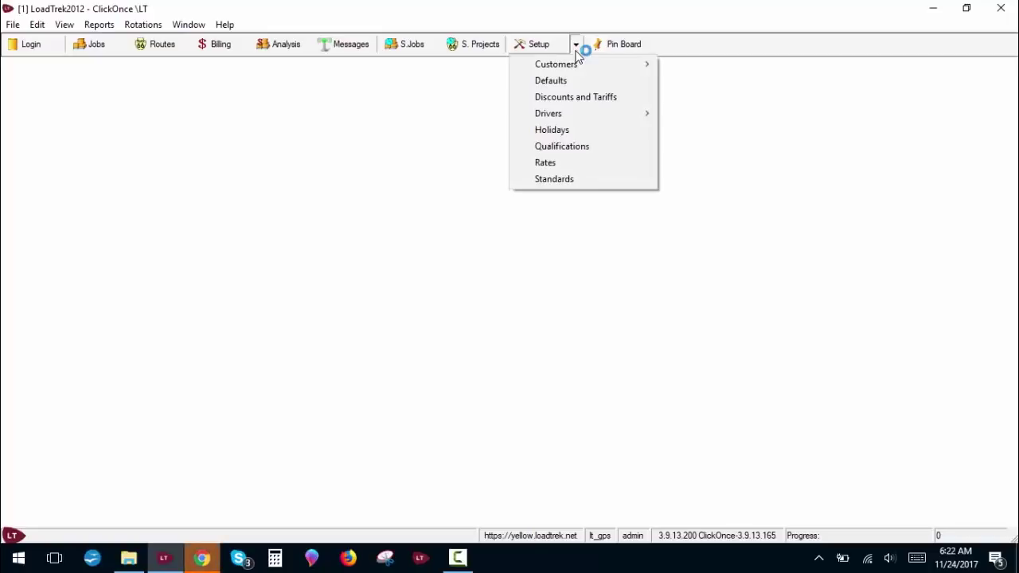
click(536, 46)
click(535, 46)
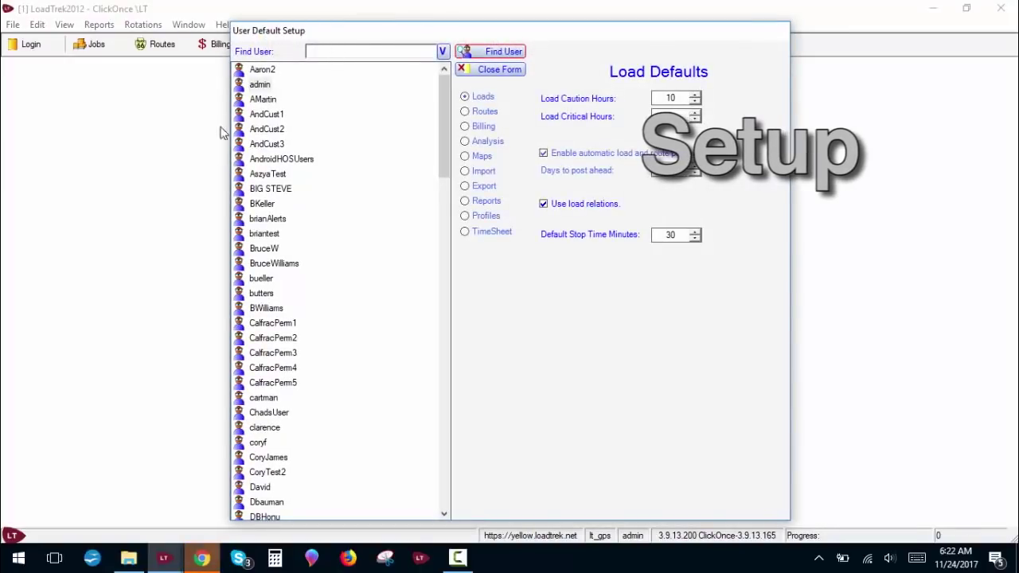
click(263, 84)
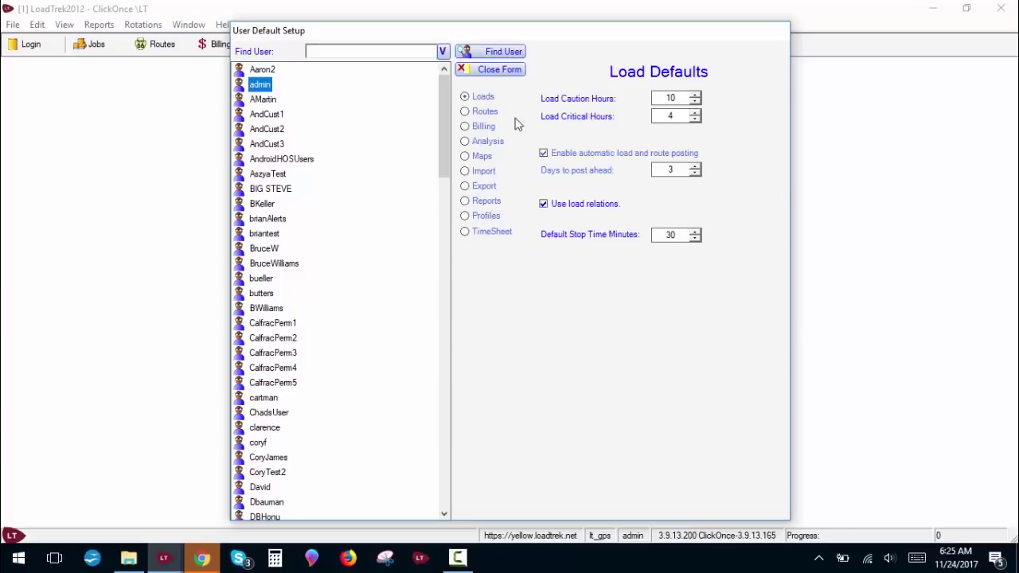
Show the Route Defaults: 11-hour caution, 70-hour work week, All Drivers group.
click(465, 112)
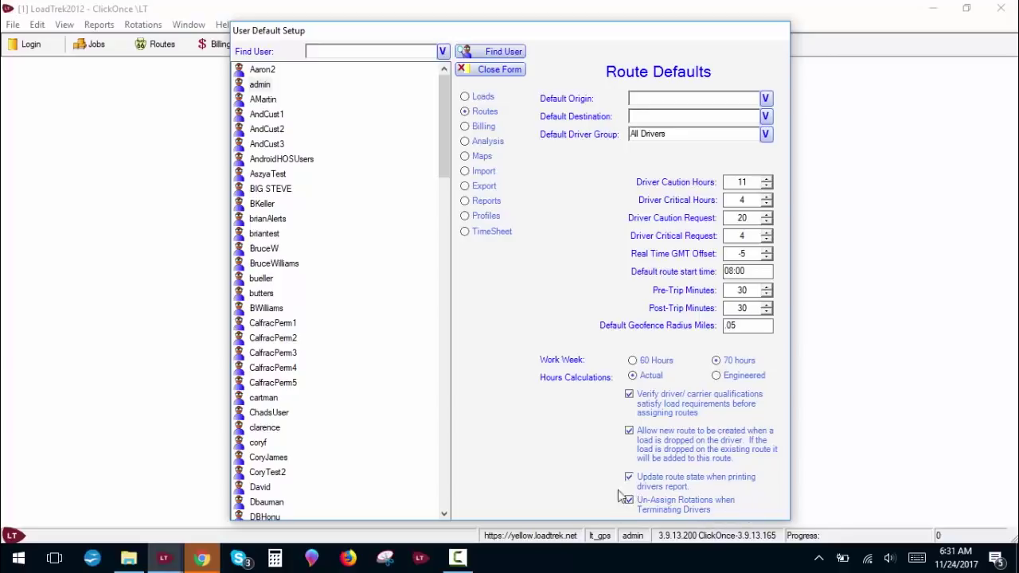
click(468, 127)
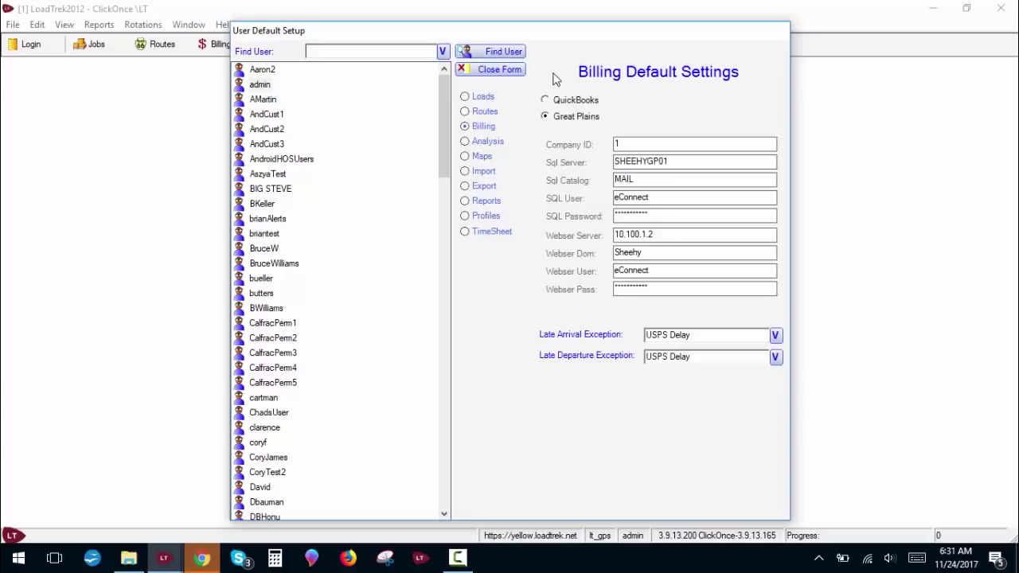
click(545, 100)
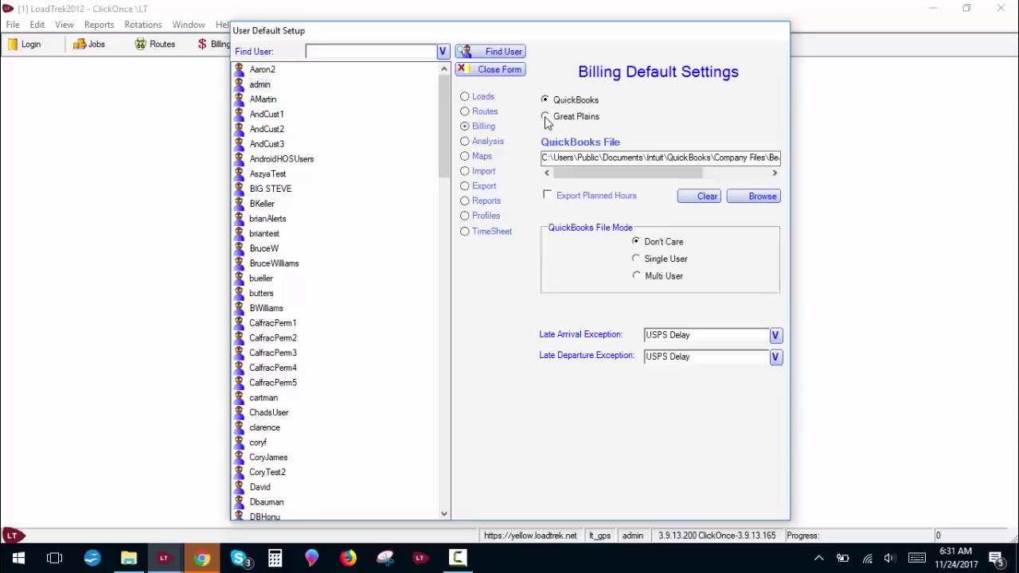
click(545, 117)
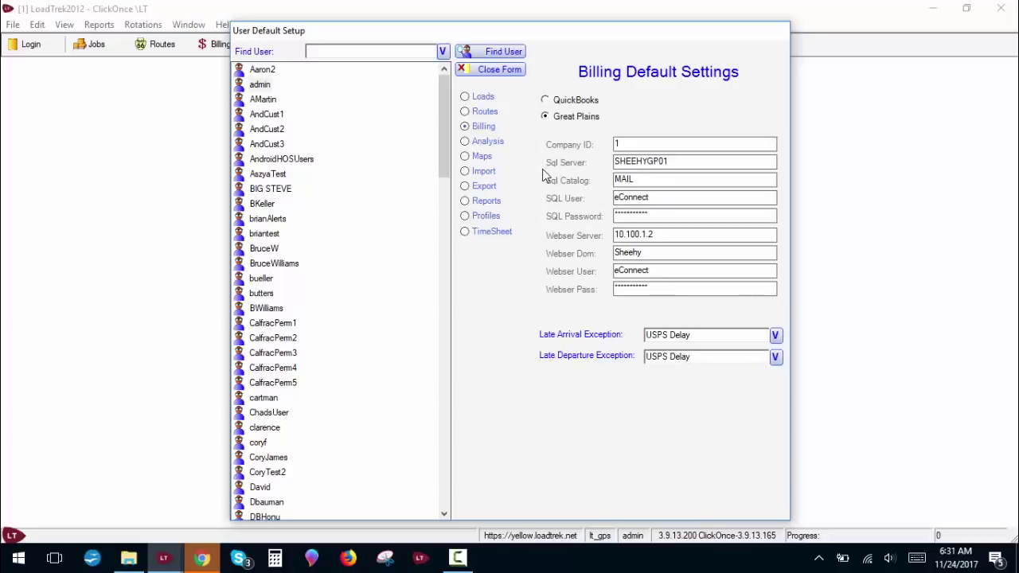
click(545, 101)
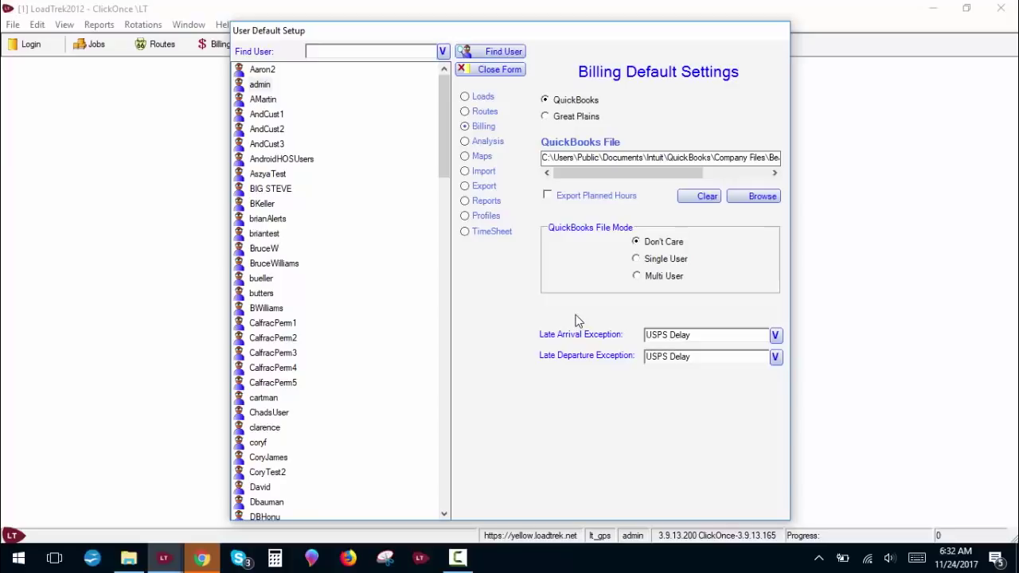
Show the Analysis defaults: labor rate 17.60/hour, fuel burn 7.5, profit 10%.
click(463, 142)
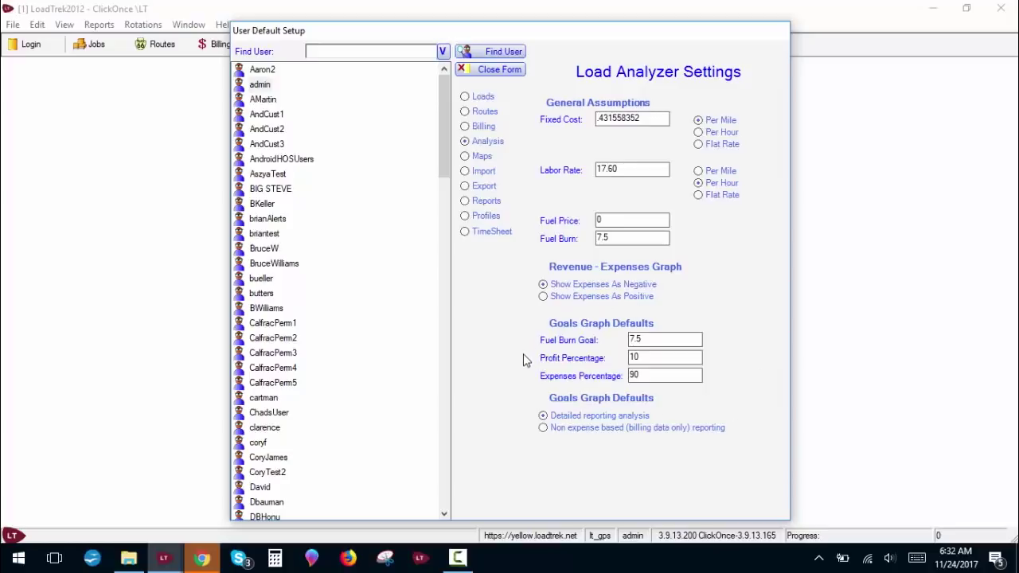
Review the Maps defaults, then display the Reports rate confirmation settings.
click(468, 157)
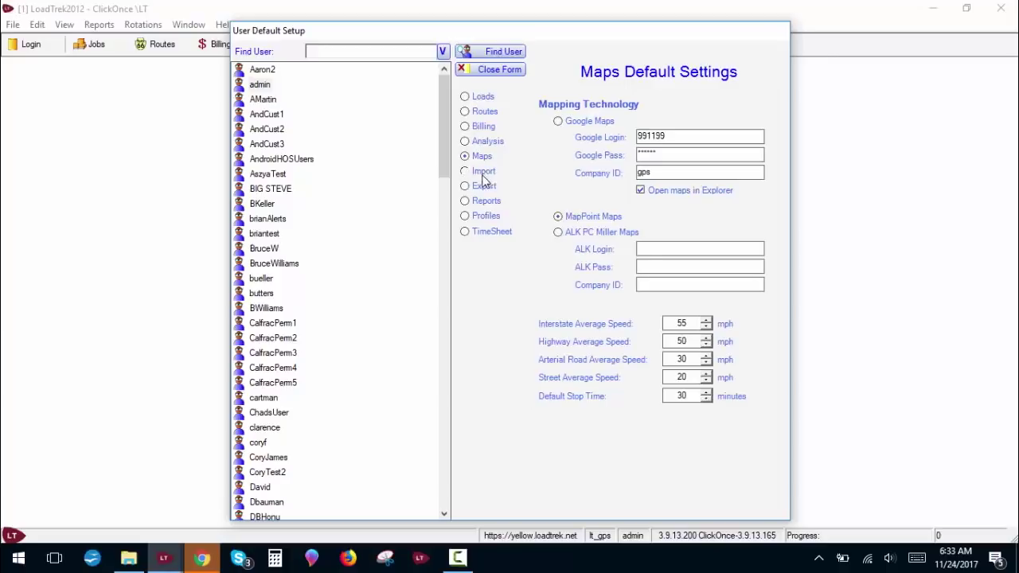
click(466, 203)
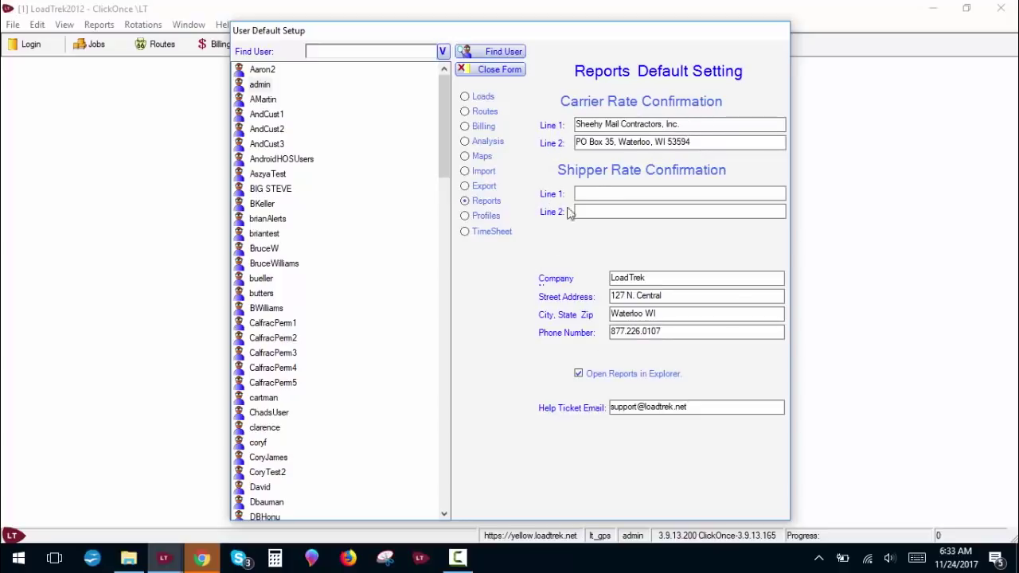
Review the Profiles and TimeSheet defaults, then close User Default Setup.
click(465, 216)
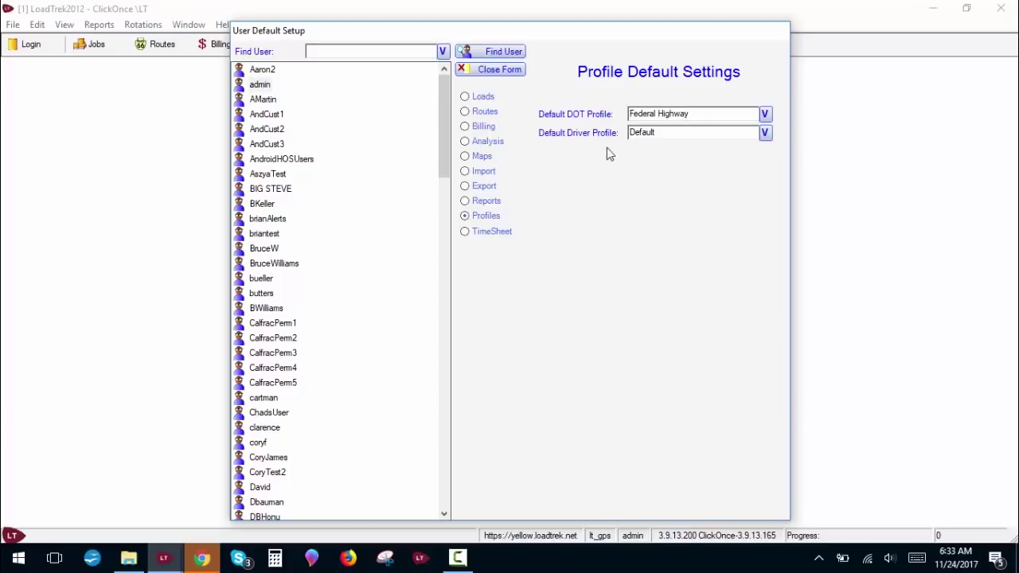
click(464, 232)
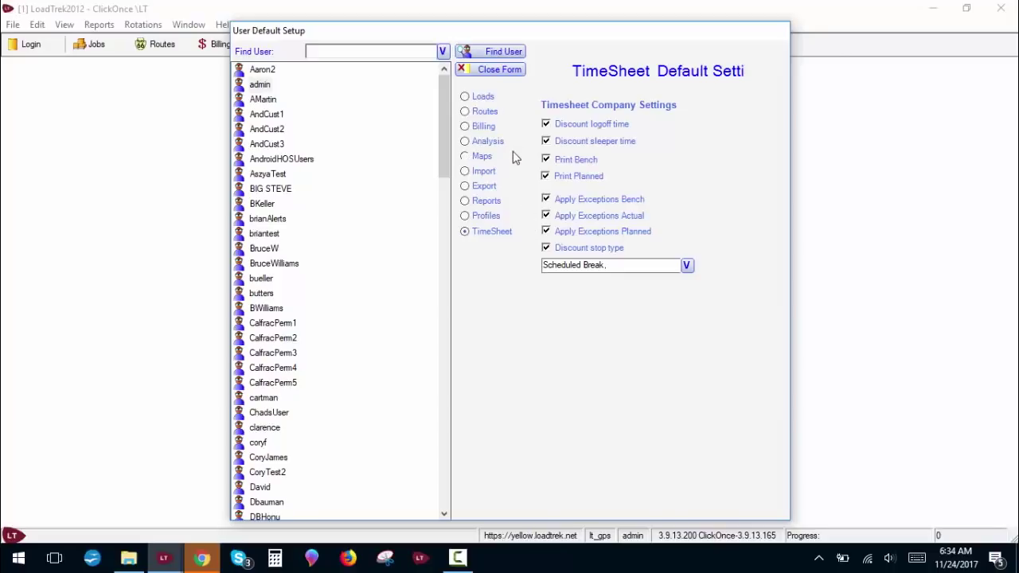
click(501, 72)
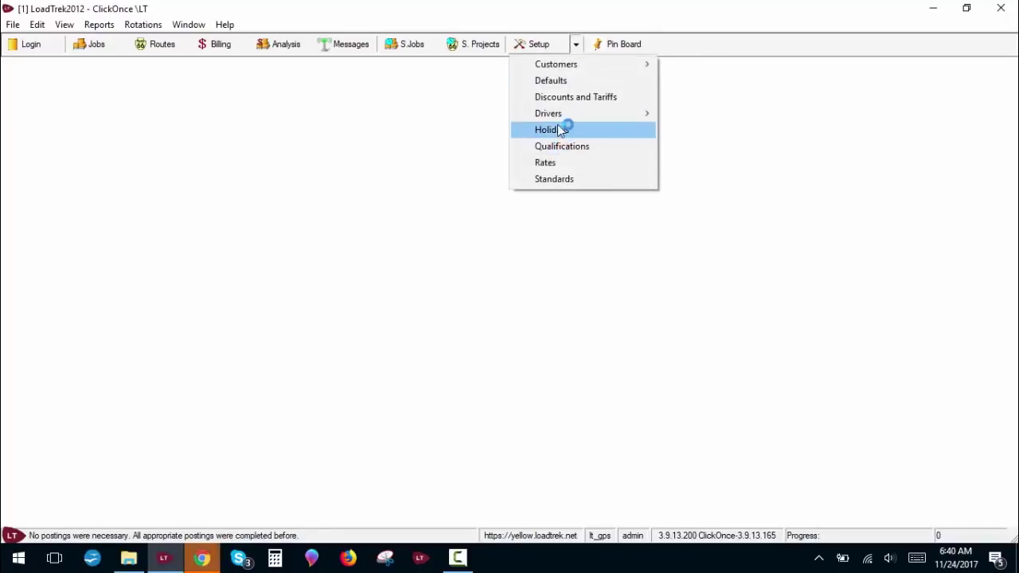
Open Holiday Setup from the Edit menu's Holidays entry.
click(38, 25)
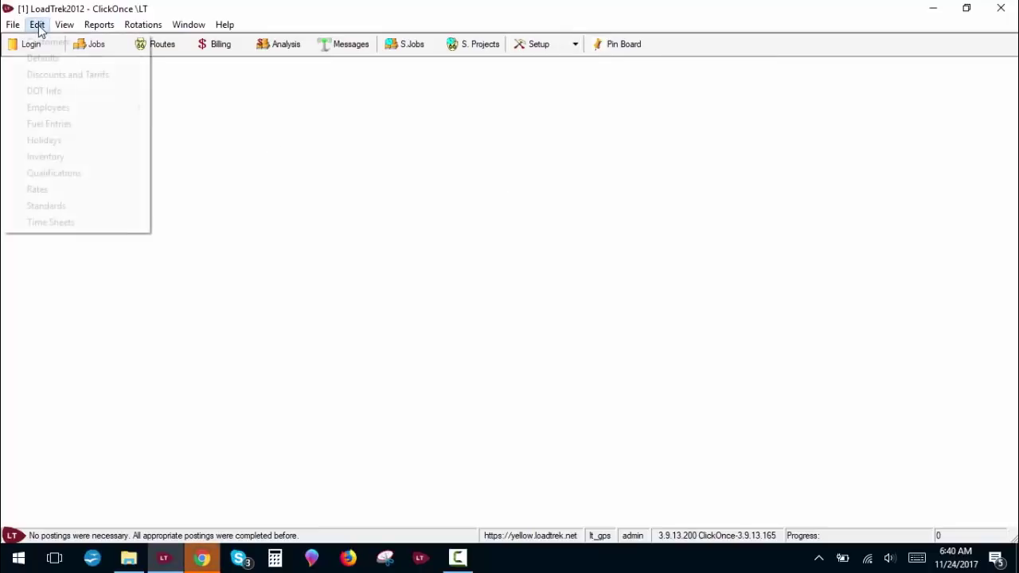
click(69, 142)
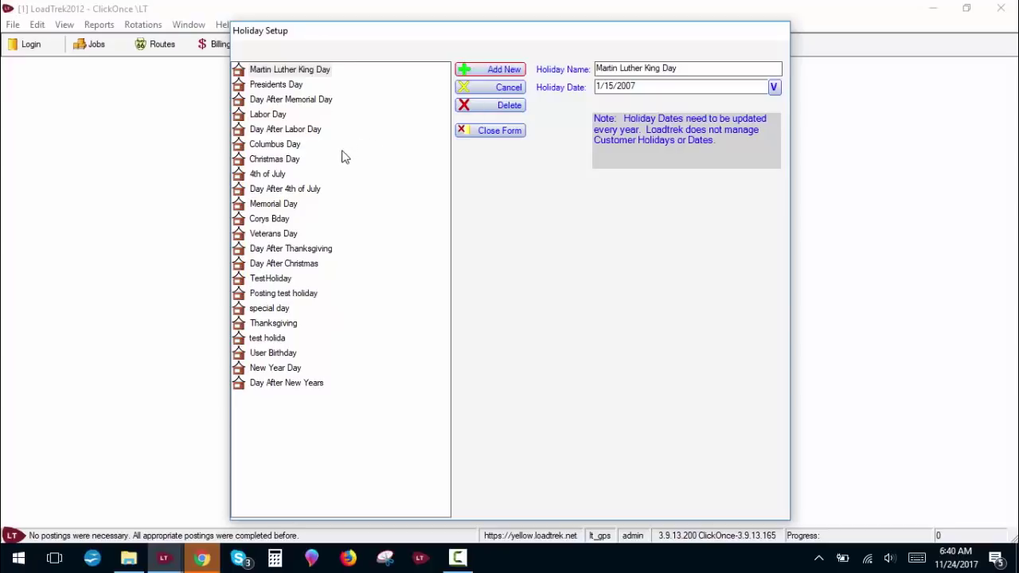
Change Christmas Day's date to 12/25/2017 via the calendar, then close Holiday Setup.
click(283, 162)
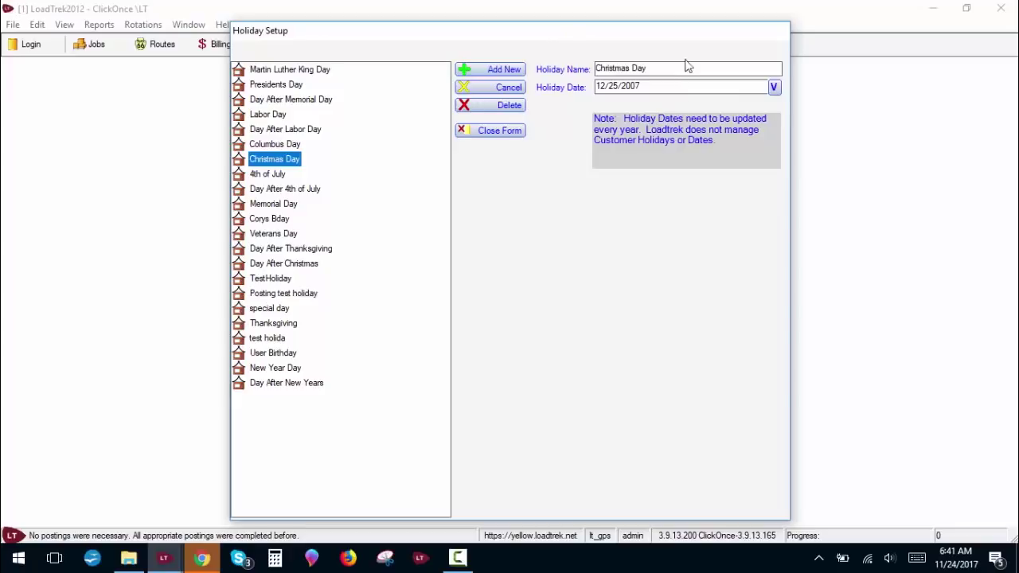
click(777, 89)
click(683, 107)
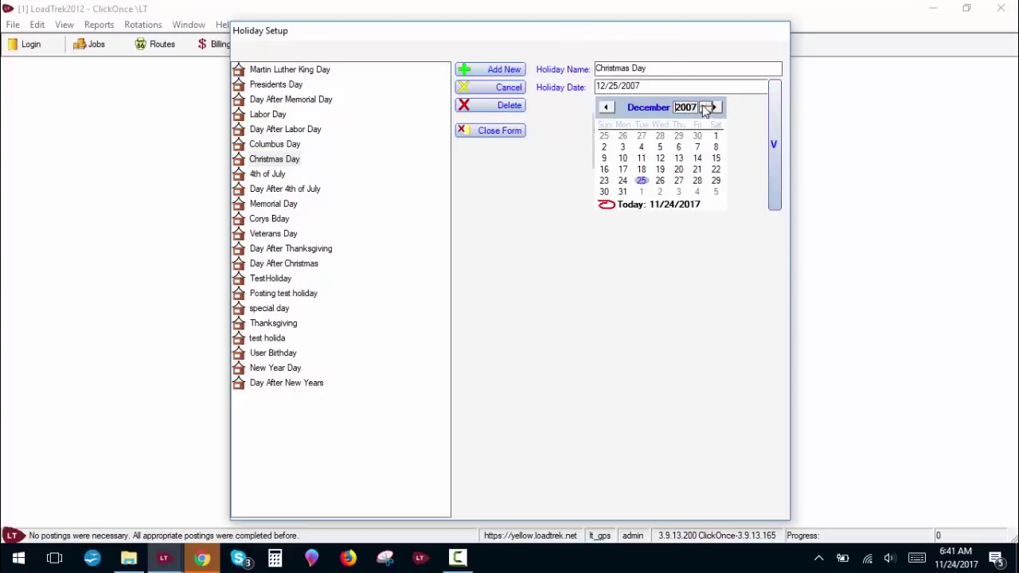
click(705, 107)
click(705, 107)
click(705, 106)
click(705, 106)
click(705, 106)
click(705, 107)
click(705, 106)
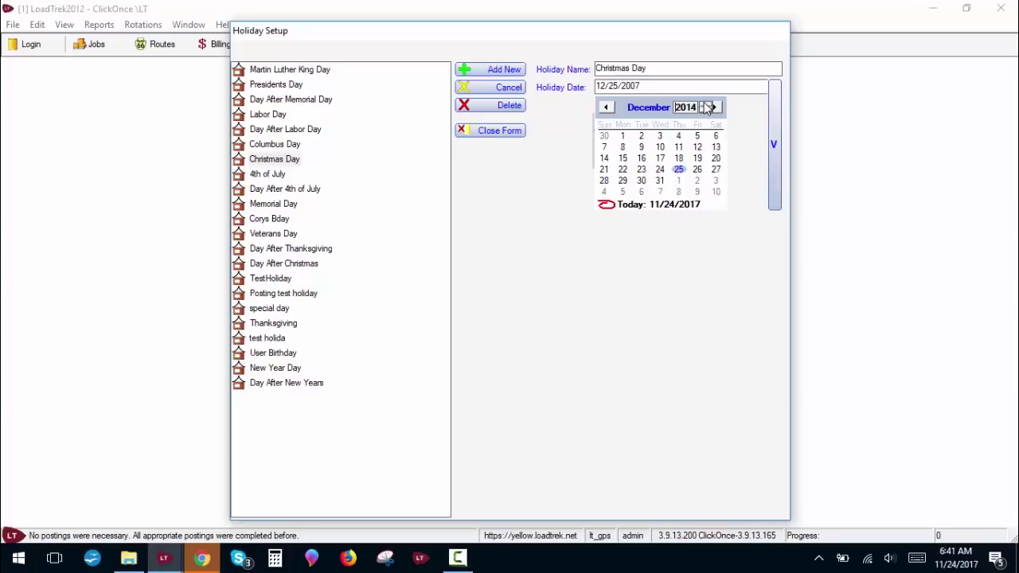
click(705, 107)
click(705, 107)
click(705, 107)
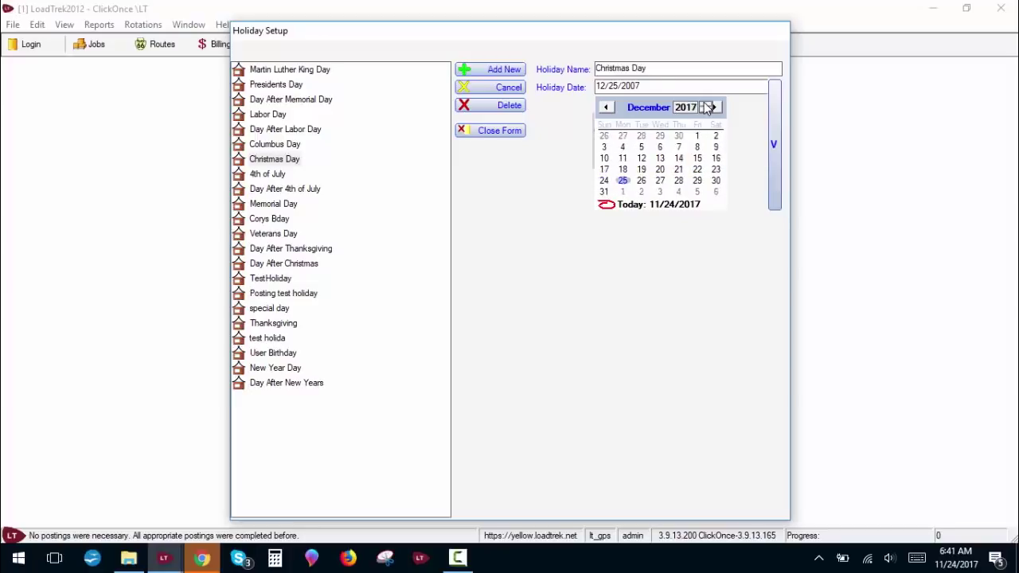
click(623, 181)
click(623, 181)
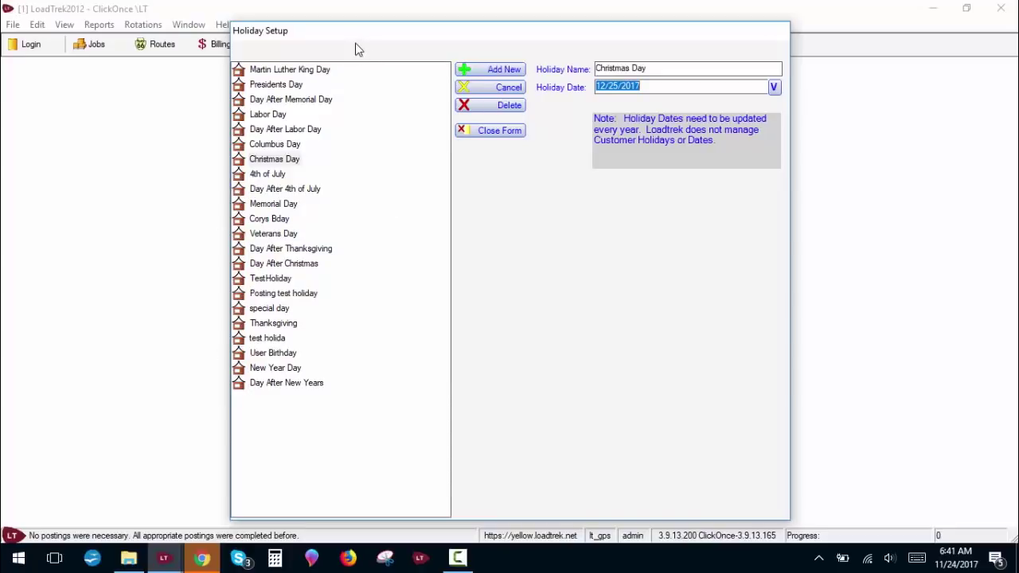
click(472, 140)
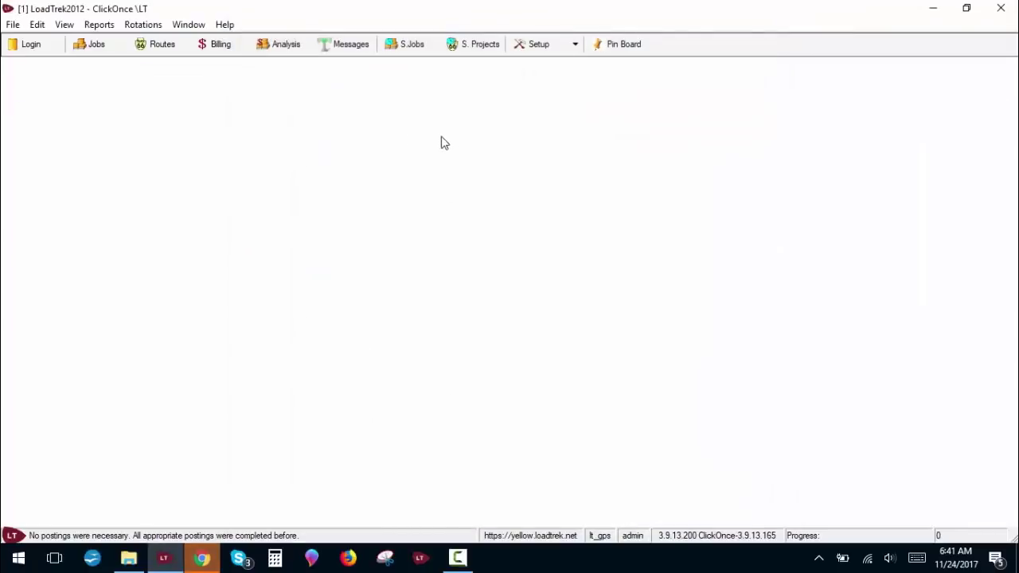